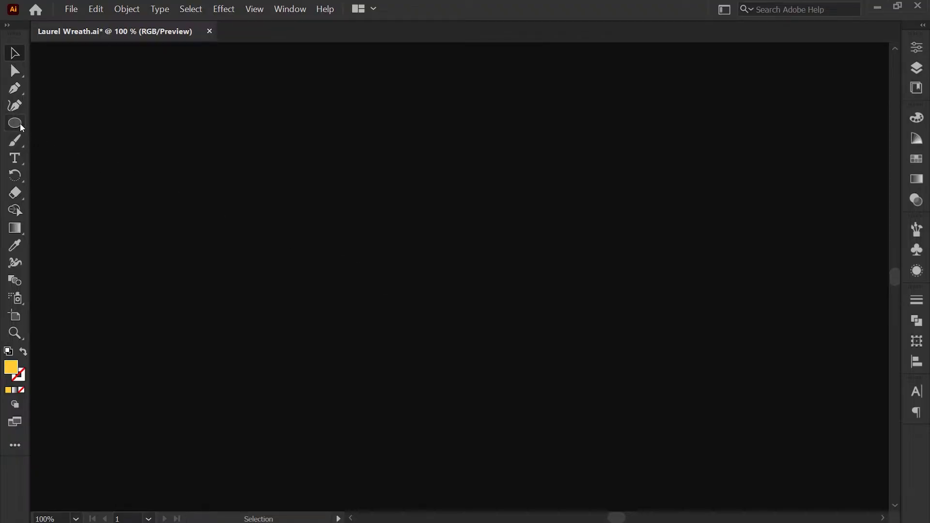
# - Draw a yellow circle and duplicate it to the right so the two overlap
pyautogui.click(20, 124)
pyautogui.moveTo(86, 117); pyautogui.dragTo(253, 284)
pyautogui.press('v')
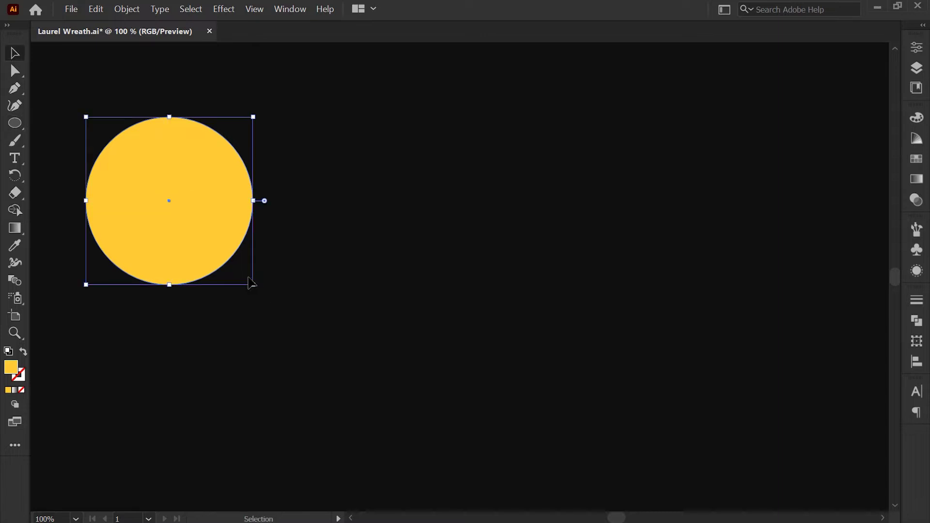
pyautogui.moveTo(149, 231); pyautogui.dragTo(253, 236)
# - Intersect both circles with Pathfinder, leaving only the lens-shaped overlap
pyautogui.hotkey('ctrl', 'a')
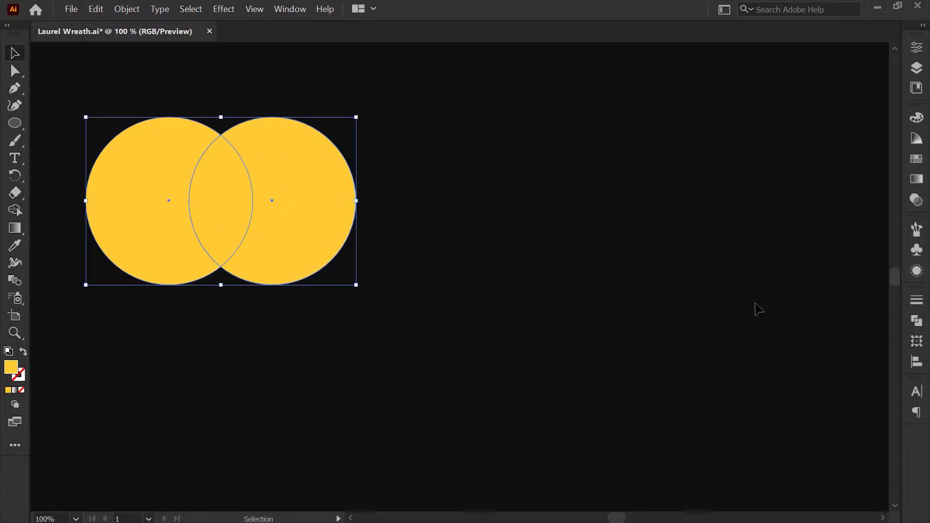
pyautogui.click(917, 321)
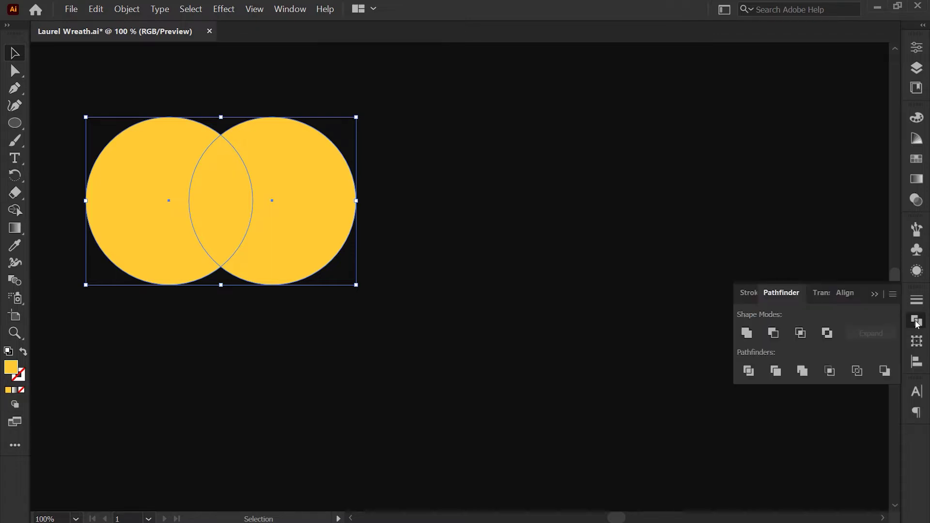
pyautogui.click(801, 333)
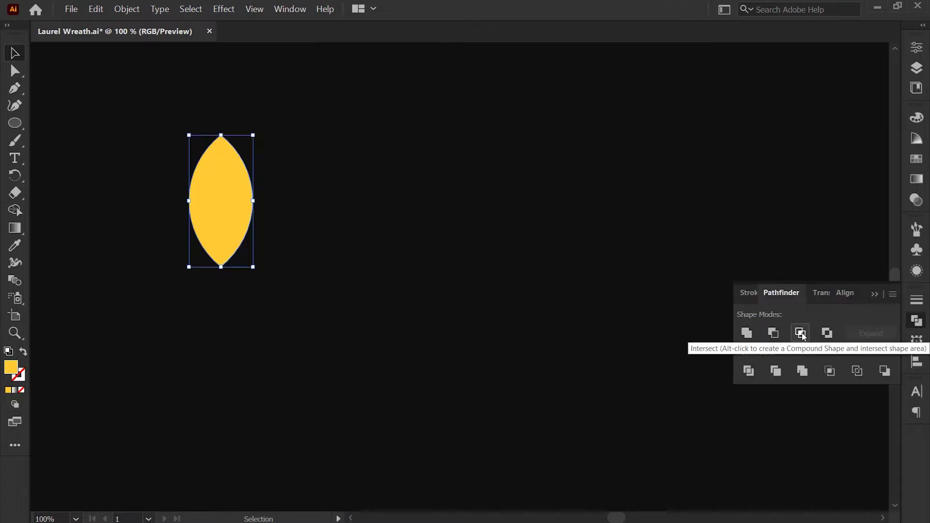
pyautogui.click(875, 294)
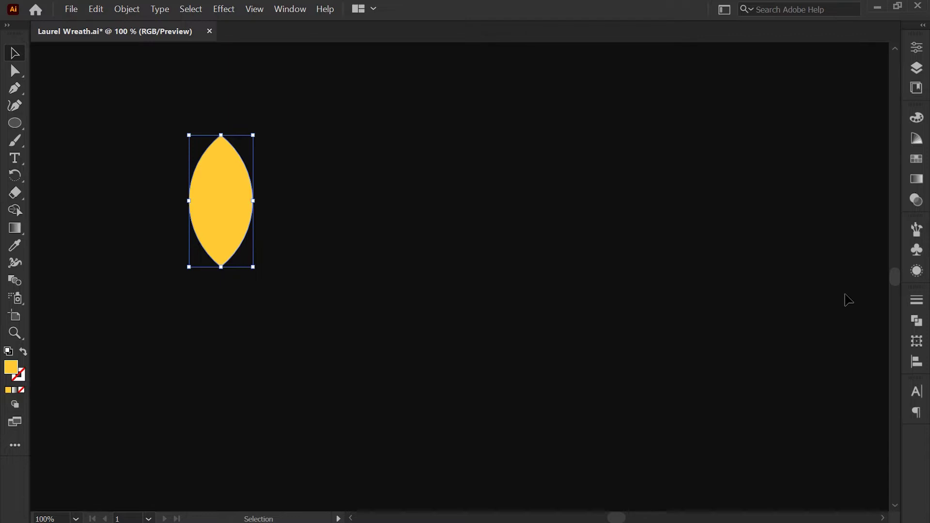
# - Copy the lens aside, tilt one lens 45°, and place an opposite-slanting copy beside it
pyautogui.keyDown('alt'); pyautogui.moveTo(203, 189); pyautogui.dragTo(647, 195); pyautogui.keyUp('alt')
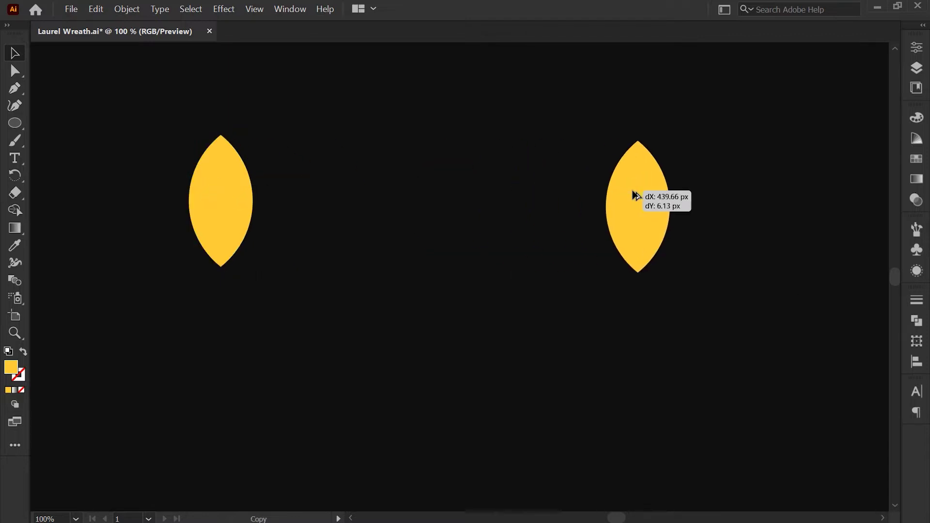
pyautogui.moveTo(239, 193); pyautogui.dragTo(200, 240)
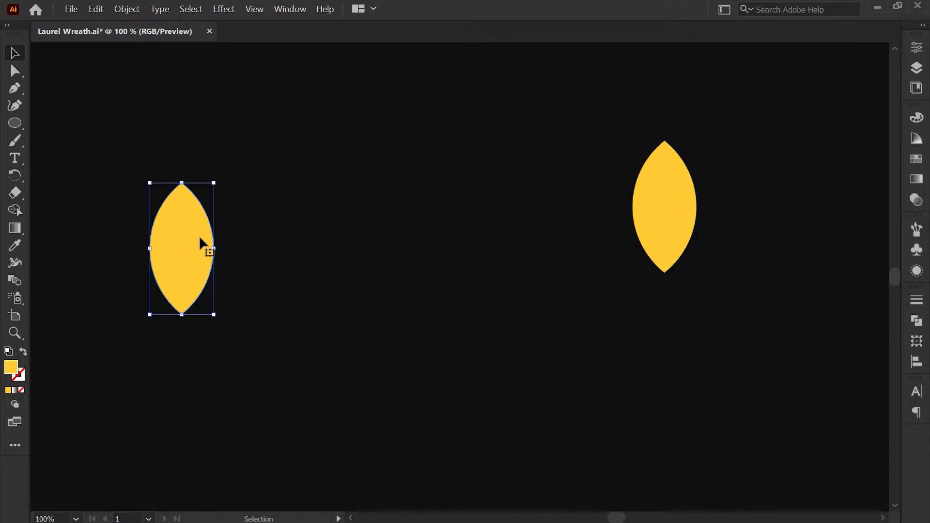
pyautogui.moveTo(220, 180); pyautogui.dragTo(187, 181)
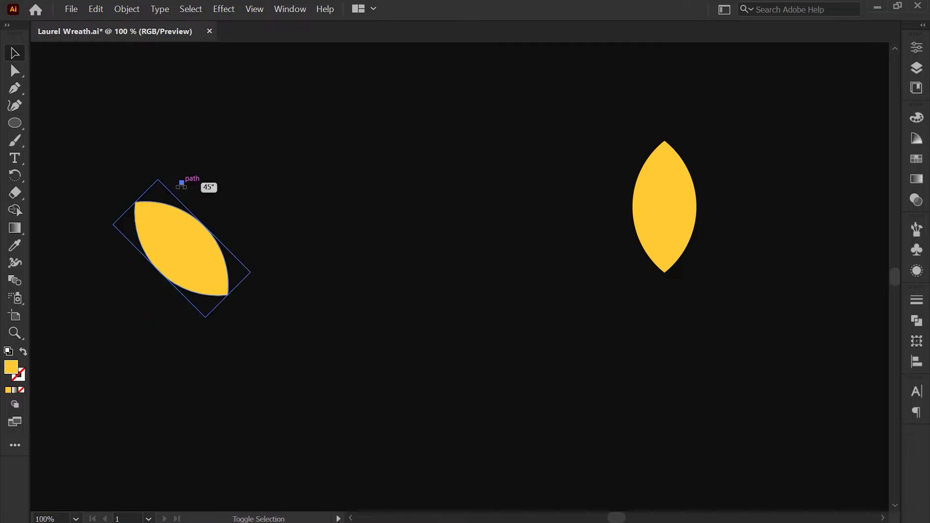
pyautogui.keyDown('alt'); pyautogui.moveTo(178, 232); pyautogui.dragTo(296, 233); pyautogui.keyUp('alt')
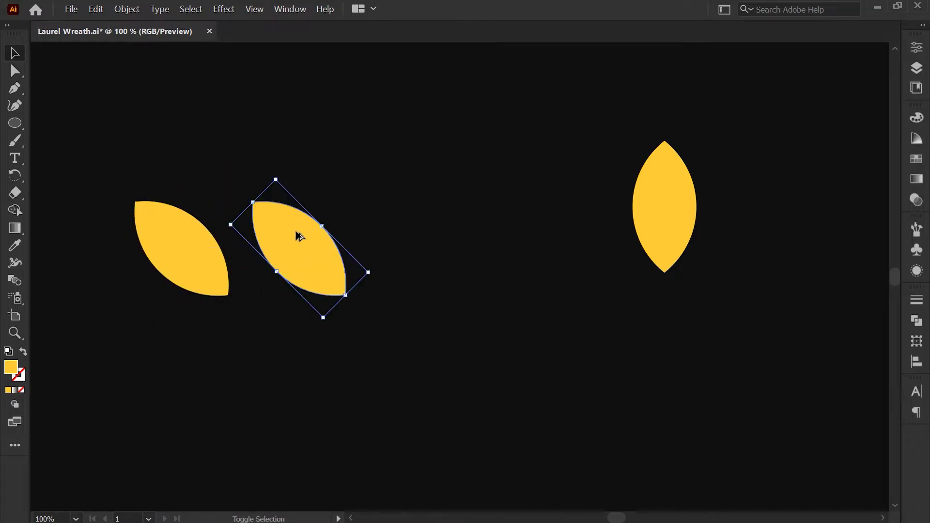
pyautogui.moveTo(280, 177); pyautogui.dragTo(350, 235)
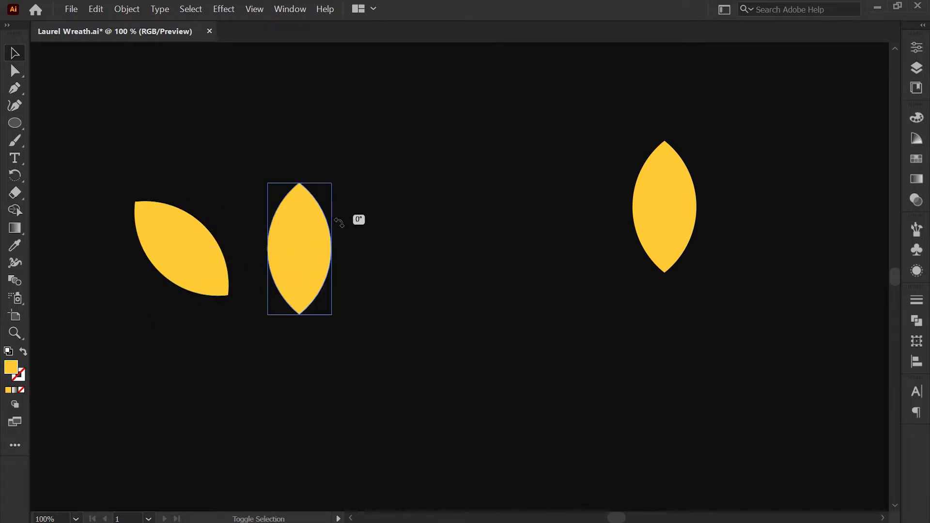
pyautogui.moveTo(276, 274); pyautogui.dragTo(263, 280)
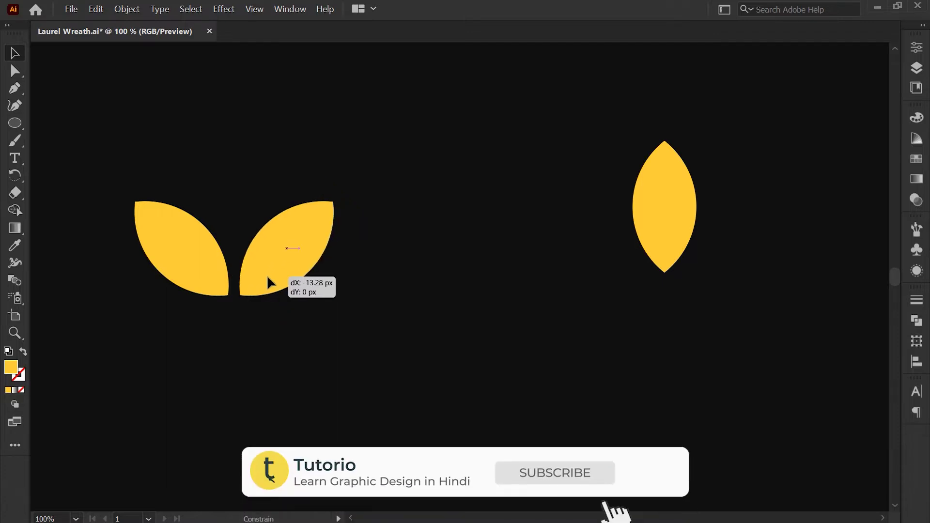
# - Group the two slanted leaves and shrink the pair near the bottom left
pyautogui.moveTo(397, 202); pyautogui.dragTo(190, 270)
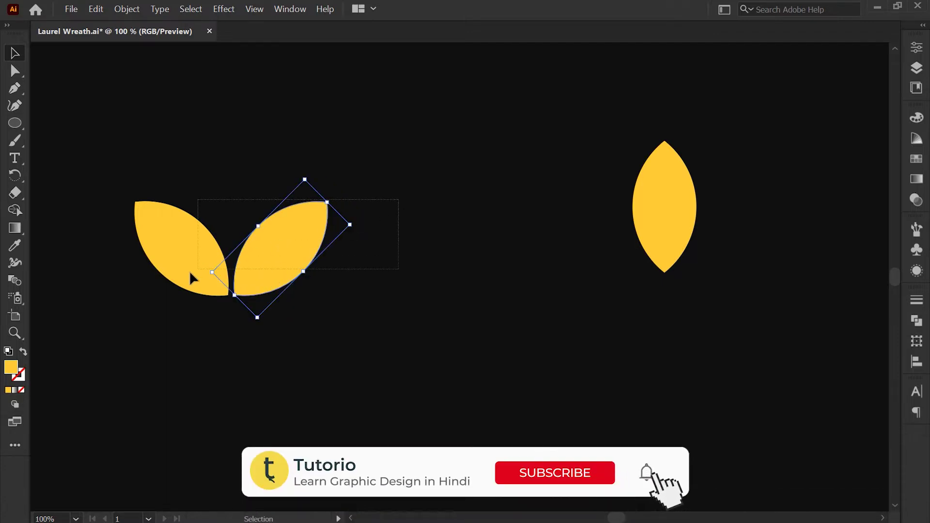
pyautogui.rightClick(198, 243)
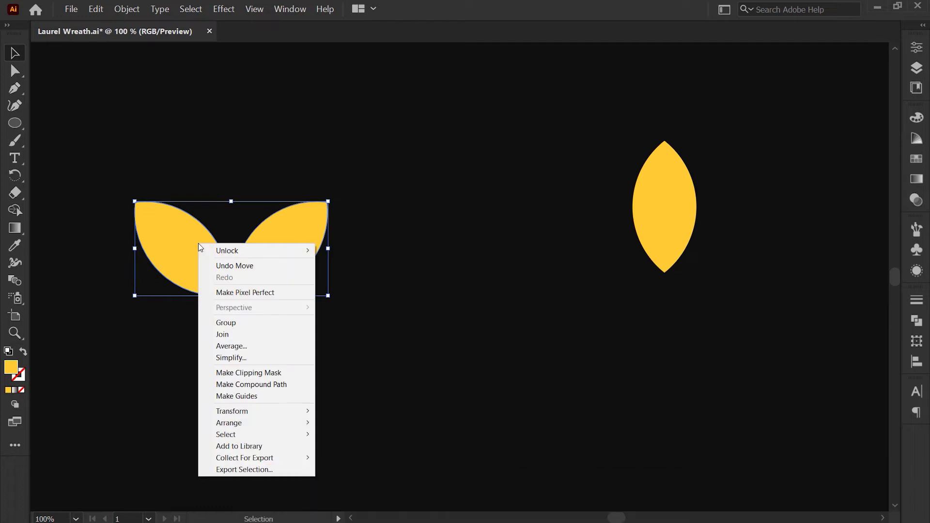
pyautogui.click(254, 318)
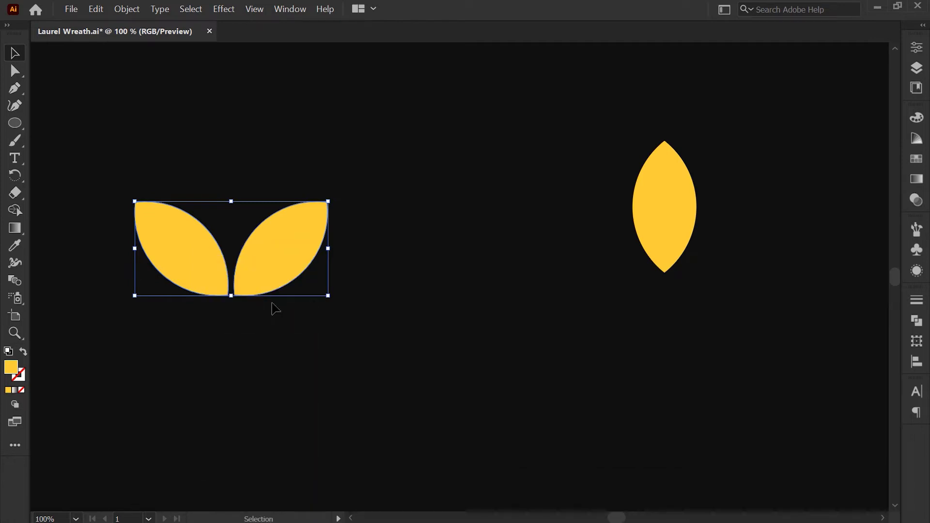
pyautogui.moveTo(328, 201)
pyautogui.mouseDown()
pyautogui.moveTo(260, 235)
pyautogui.moveTo(250, 446)
pyautogui.mouseUp()
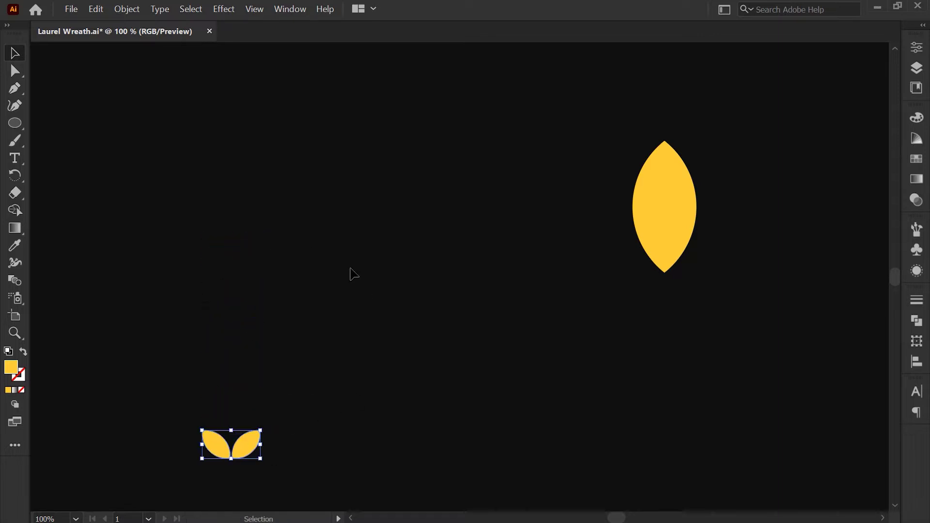
# - Add a Transform effect moving copies -28 px vertically, with 15 copies
pyautogui.click(225, 12)
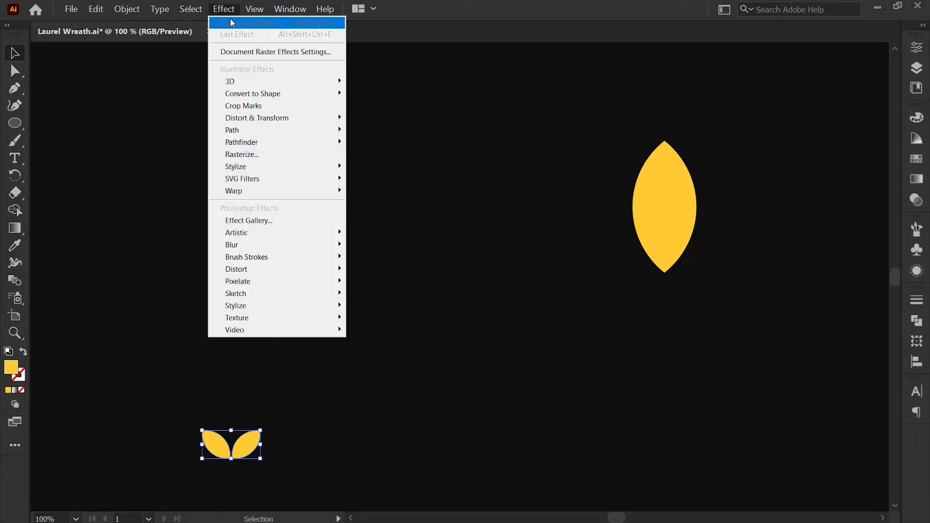
pyautogui.moveTo(257, 118)
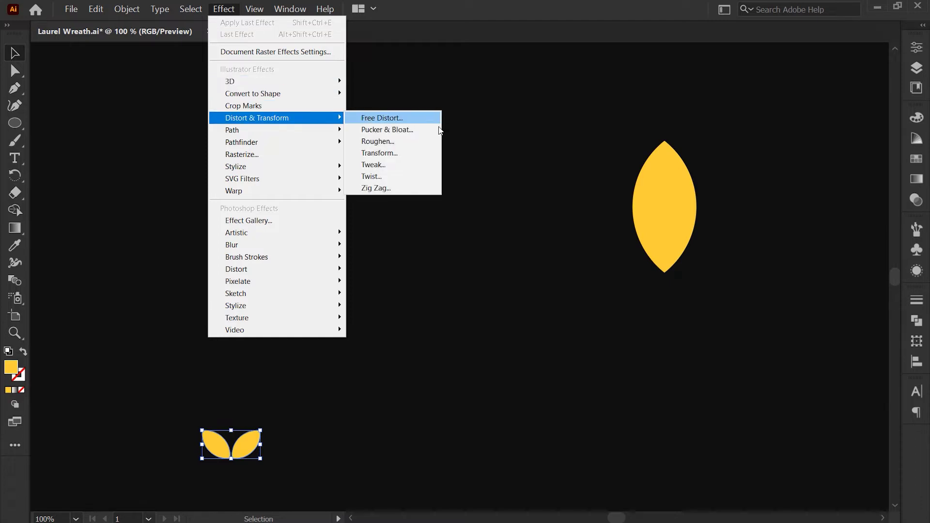
pyautogui.click(428, 153)
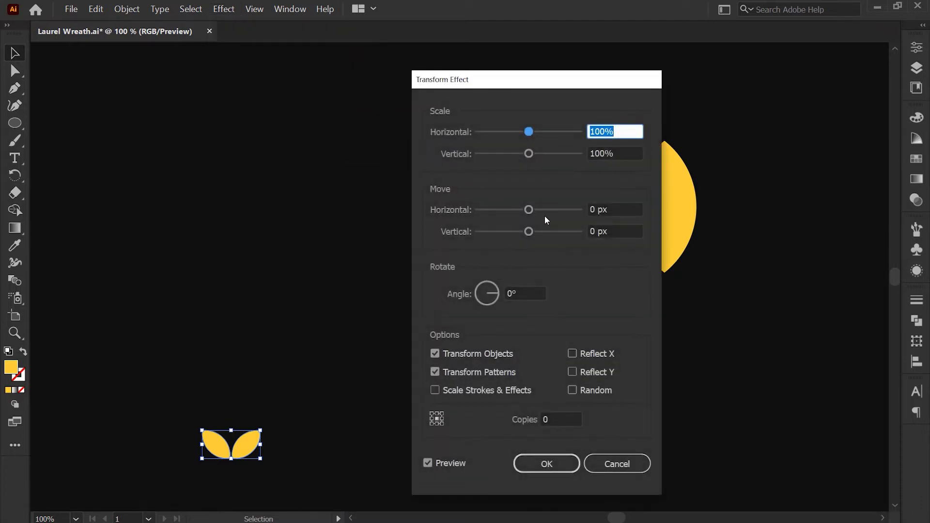
pyautogui.click(614, 231)
pyautogui.press('Down')
pyautogui.press('Down')
pyautogui.press('Down')
pyautogui.press('Down')
pyautogui.press('Down')
pyautogui.press('Down')
pyautogui.press('Down')
pyautogui.press('Down')
pyautogui.press('Down')
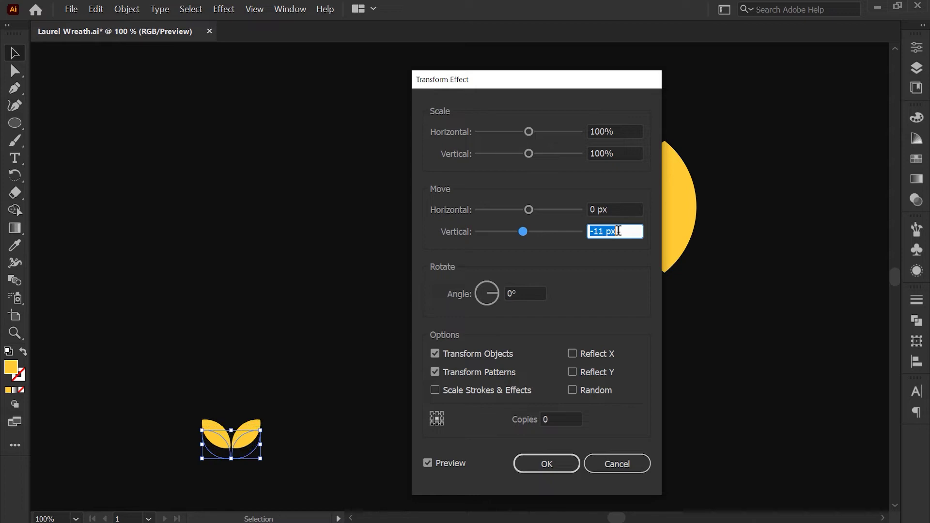
pyautogui.press('Down')
pyautogui.press('Down')
pyautogui.press('Down')
pyautogui.press('Down')
pyautogui.press('Down')
pyautogui.press('Down')
pyautogui.press('Down')
pyautogui.press('Down')
pyautogui.press('Down')
pyautogui.press('Down')
pyautogui.press('Down')
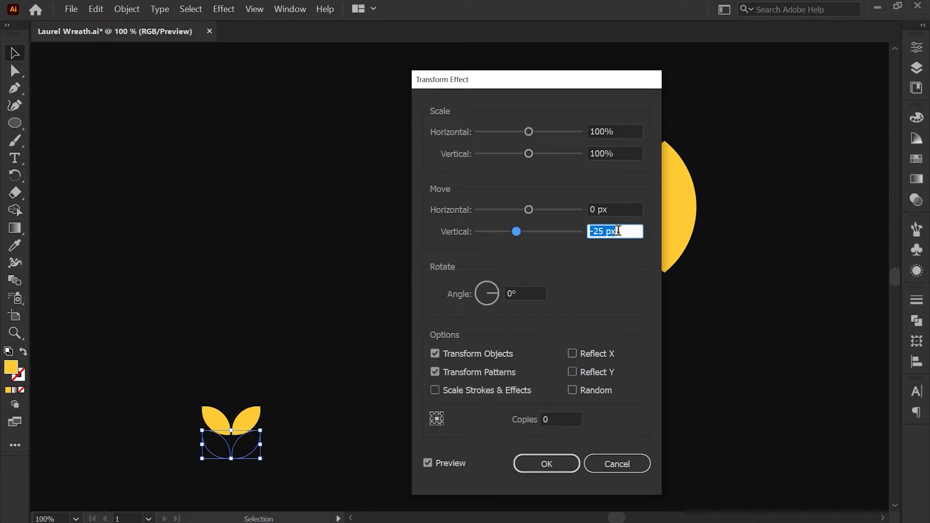
pyautogui.press('Down')
pyautogui.press('Down')
pyautogui.press('Down')
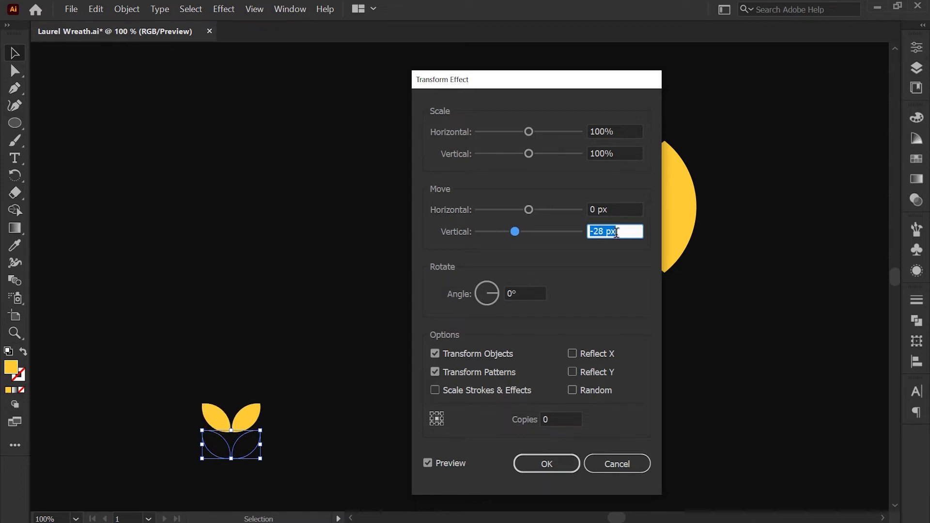
pyautogui.click(570, 419)
pyautogui.press('Up')
pyautogui.press('Up')
pyautogui.press('Up')
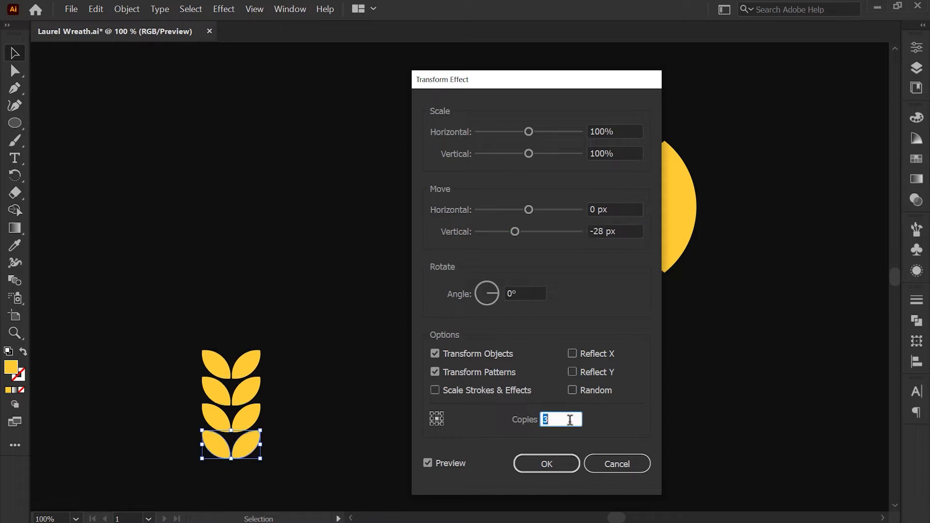
pyautogui.press('Up')
pyautogui.press('Up')
pyautogui.press('Up')
pyautogui.press('Up')
pyautogui.press('Up')
pyautogui.press('Up')
pyautogui.press('Up')
pyautogui.press('Up')
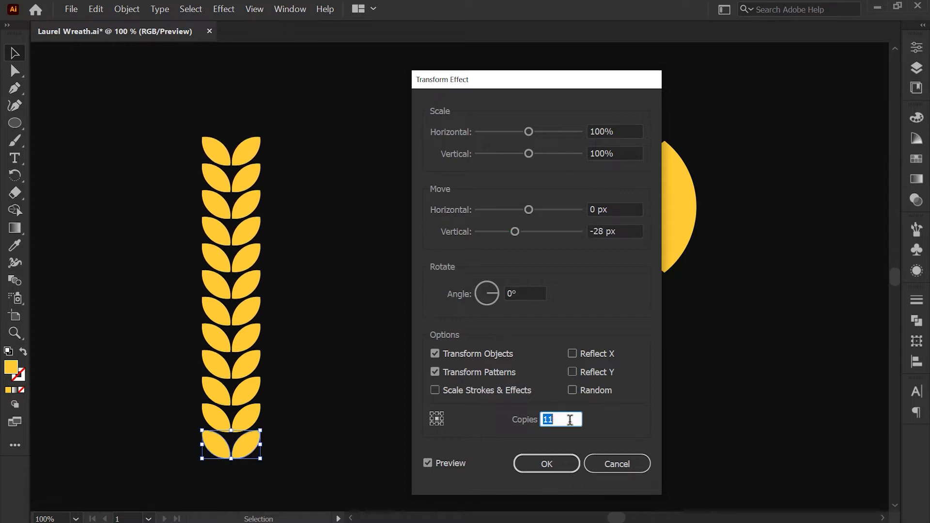
pyautogui.press('Up')
pyautogui.press('Up')
pyautogui.press('Up')
pyautogui.press('Up')
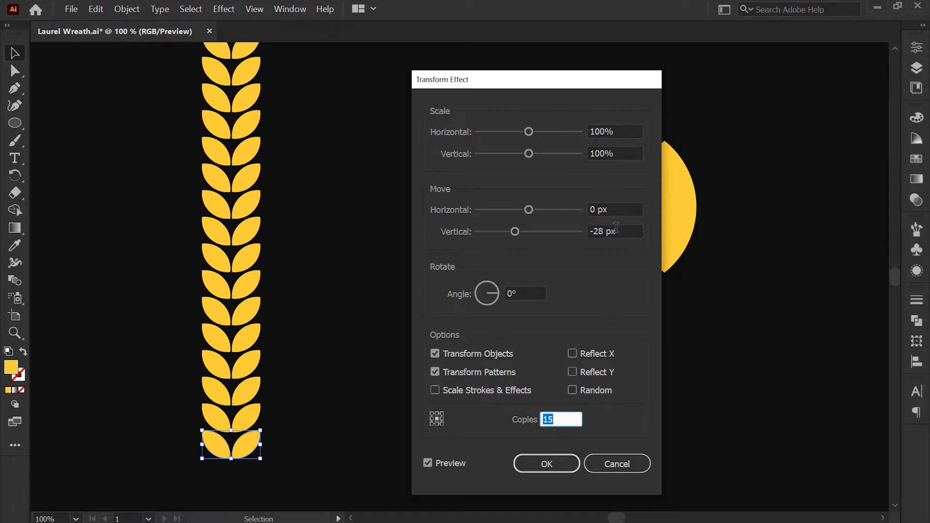
# - Scale each Transform copy to 96% horizontally and vertically so the branch tapers
pyautogui.click(629, 130)
pyautogui.press('Down')
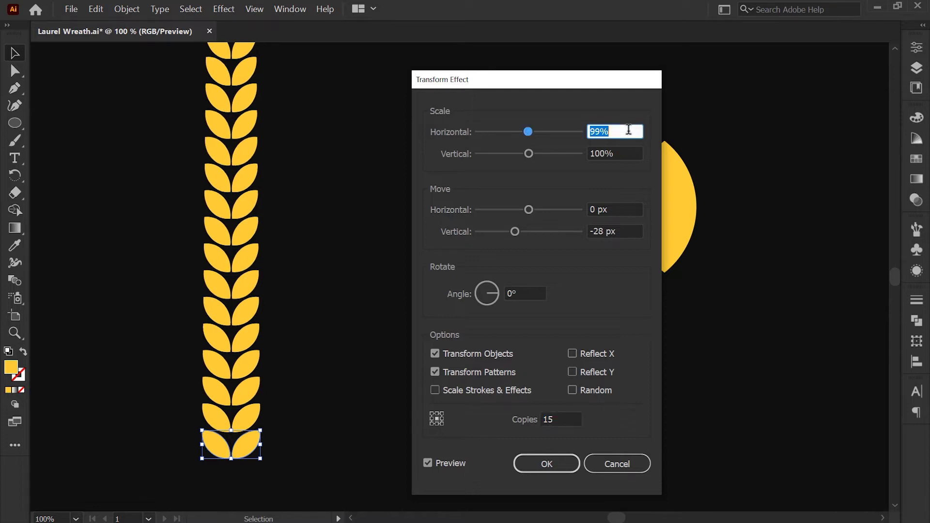
pyautogui.press('Down')
pyautogui.press('Down')
pyautogui.press('Down')
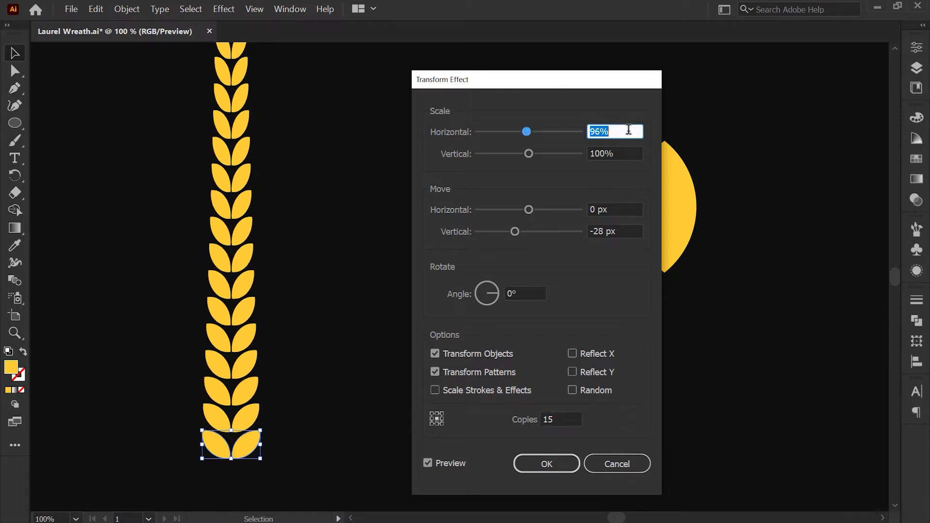
pyautogui.click(621, 148)
pyautogui.press('Down')
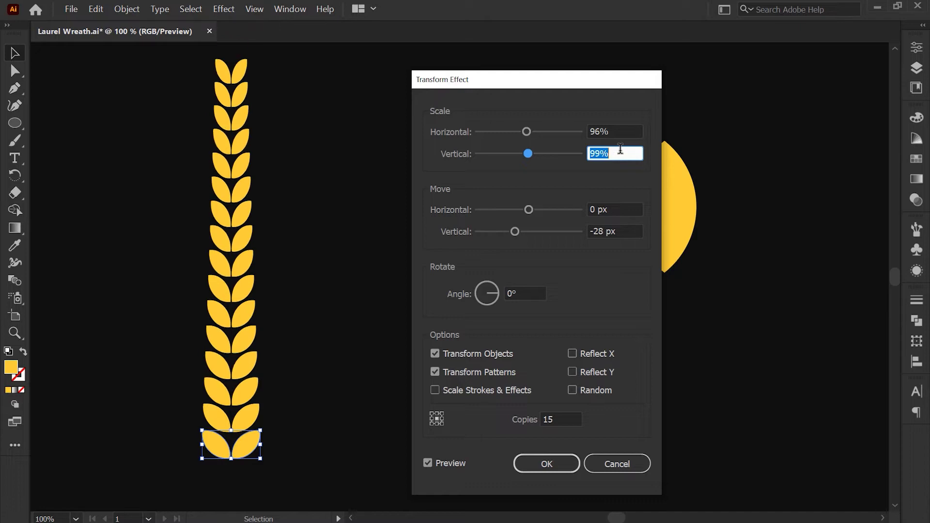
pyautogui.press('Down')
pyautogui.press('Down')
pyautogui.press('Down')
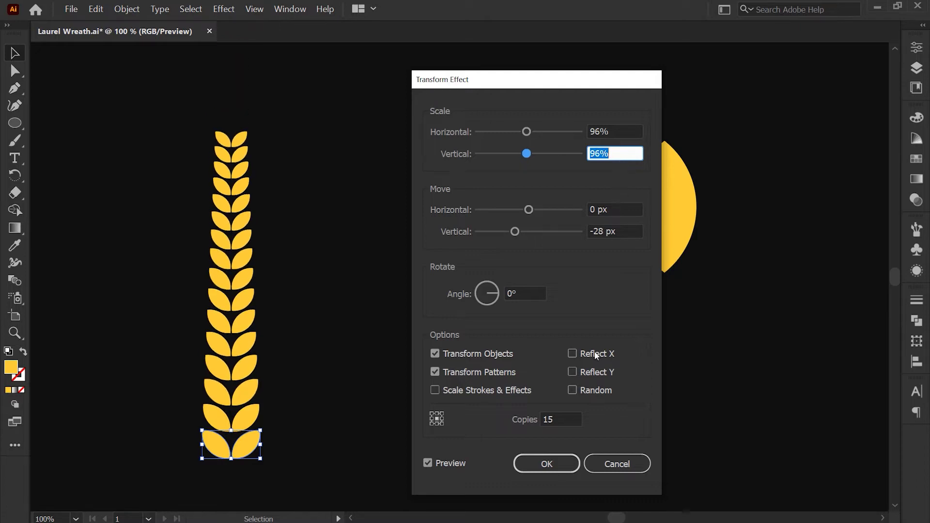
pyautogui.click(566, 461)
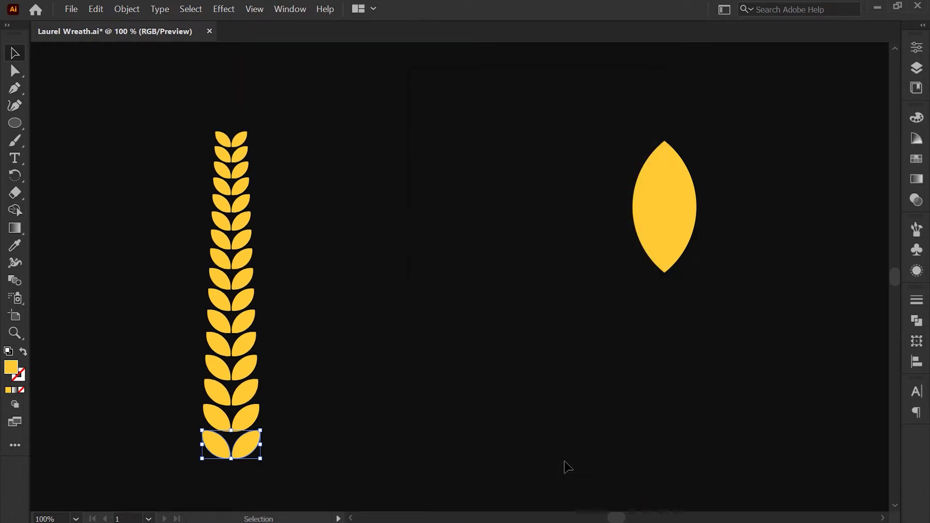
# - Shrink the lone upright leaf and move it to the top of the branch
pyautogui.click(657, 206)
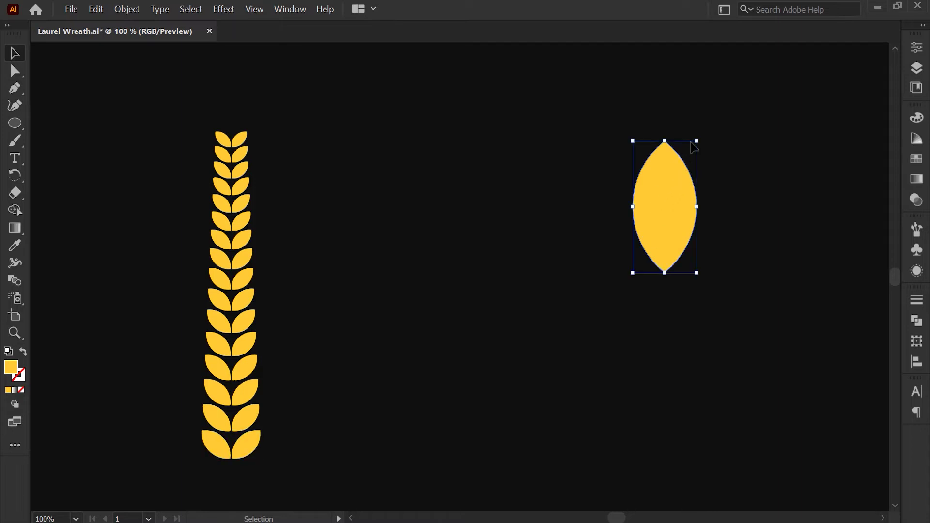
pyautogui.moveTo(696, 142); pyautogui.dragTo(670, 177)
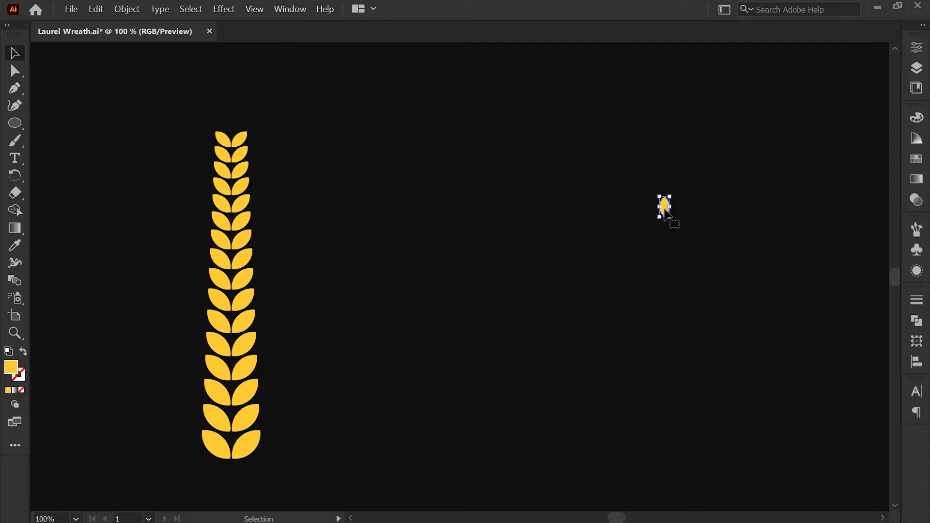
pyautogui.moveTo(668, 211); pyautogui.dragTo(233, 120)
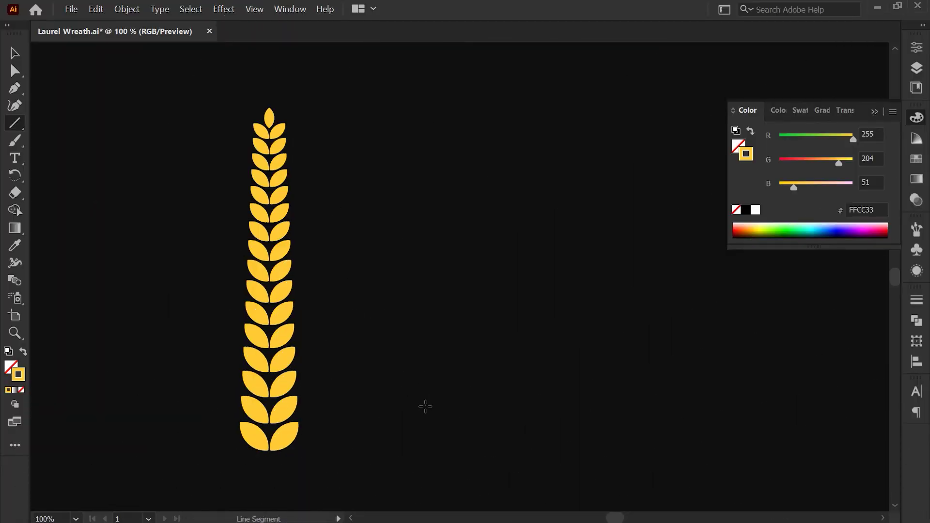
# - Draw a tall vertical line to the right of the wheat
pyautogui.moveTo(432, 477); pyautogui.dragTo(432, 127)
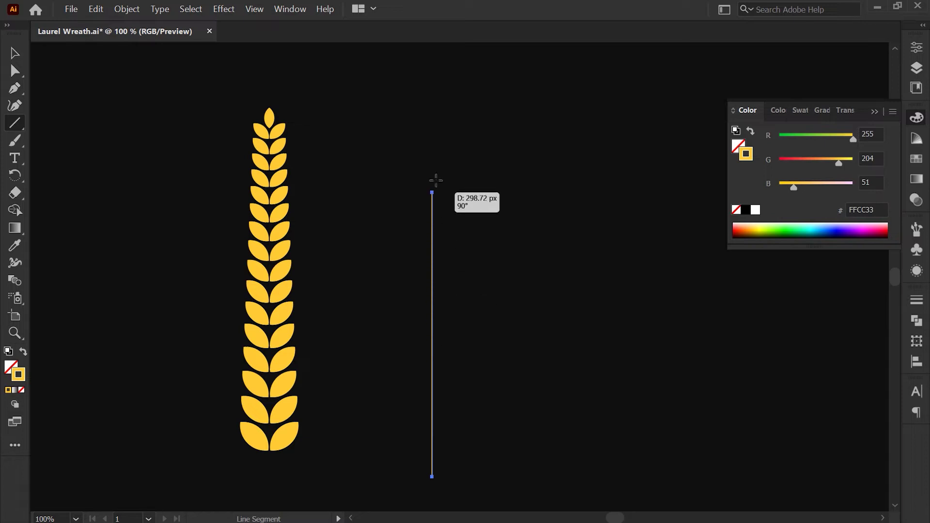
pyautogui.press('v')
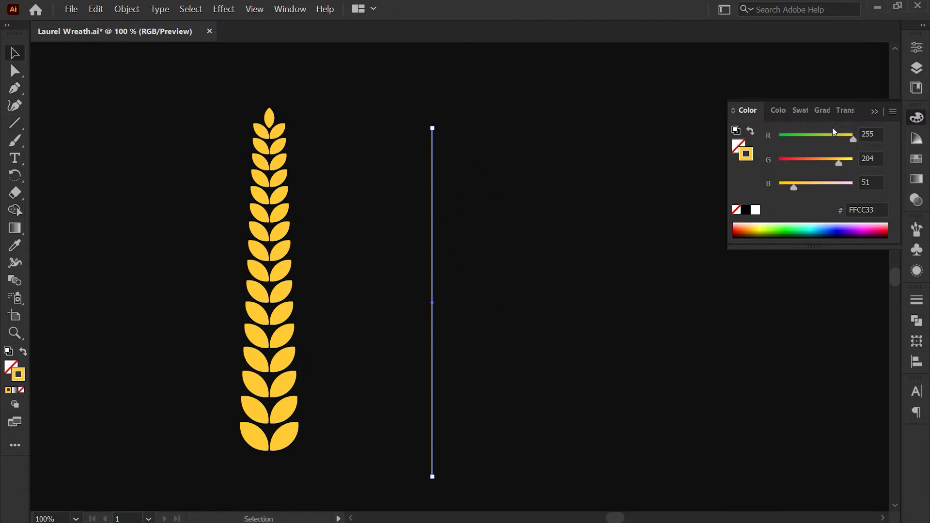
pyautogui.click(875, 112)
# - Give the line a 5 pt stroke with a tapered width profile
pyautogui.click(916, 302)
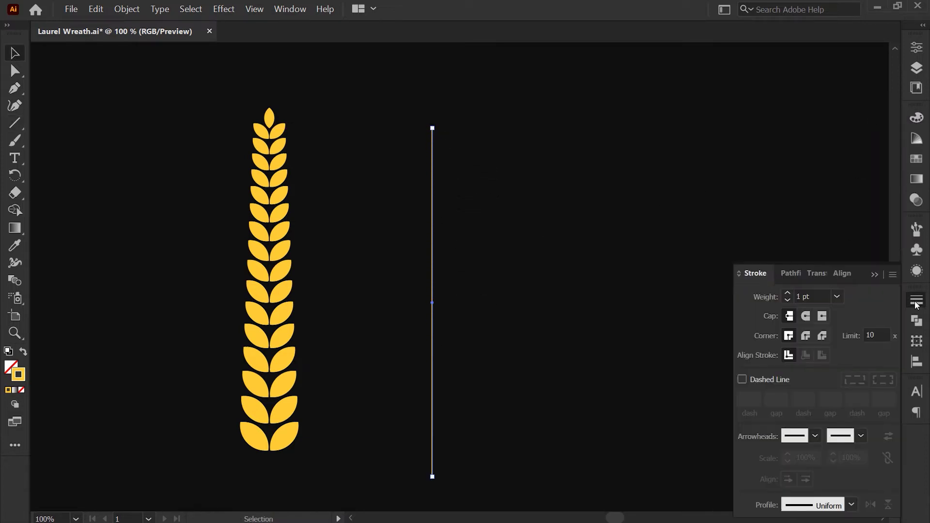
pyautogui.click(788, 294)
pyautogui.click(789, 293)
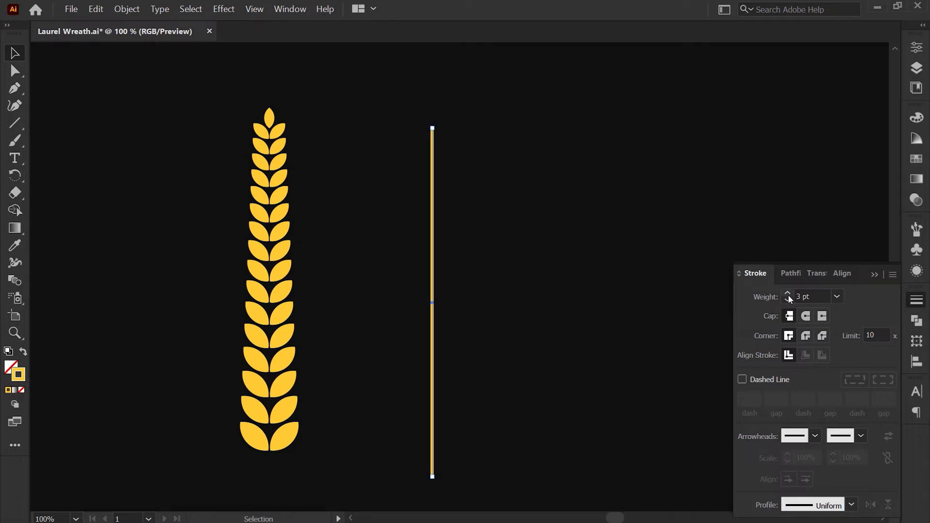
pyautogui.click(788, 293)
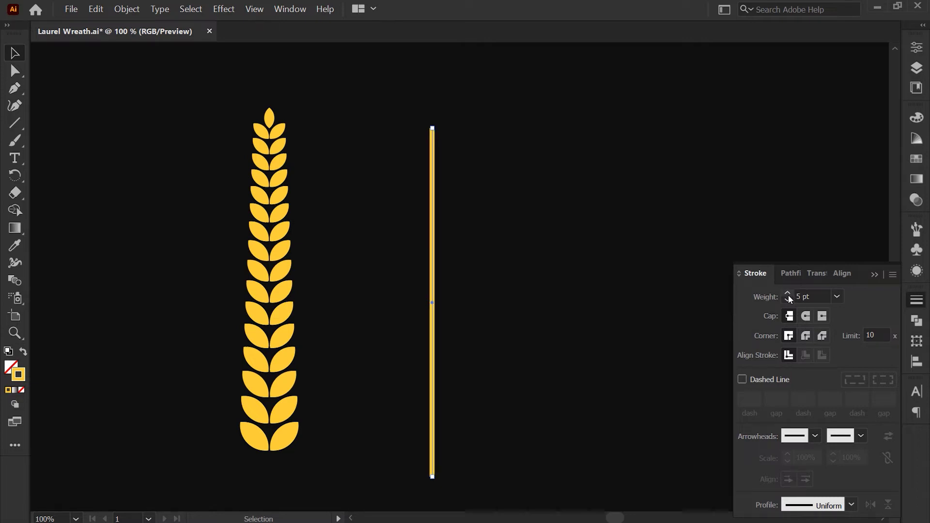
pyautogui.click(851, 505)
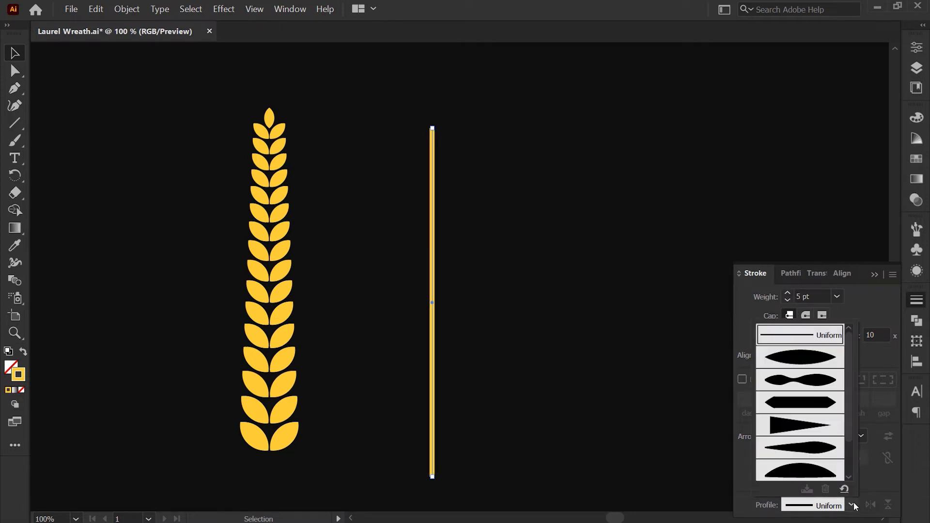
pyautogui.click(812, 426)
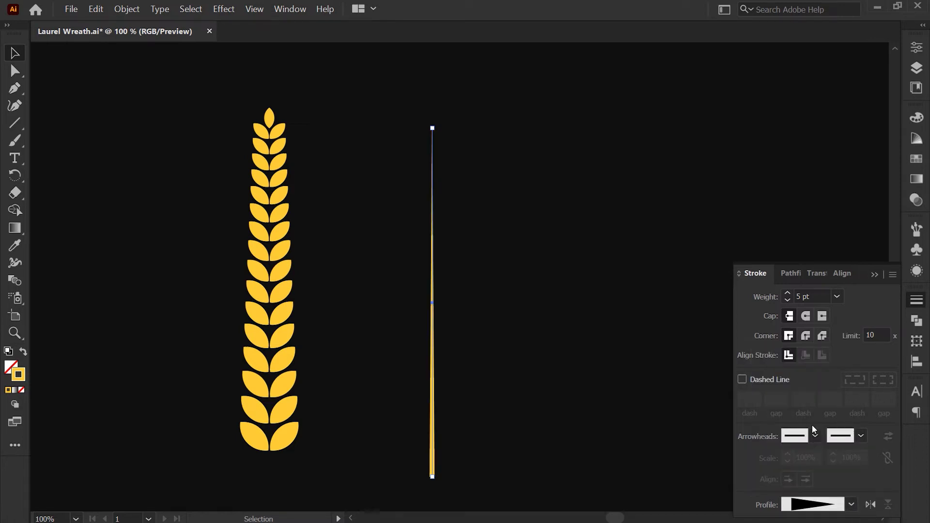
pyautogui.click(874, 275)
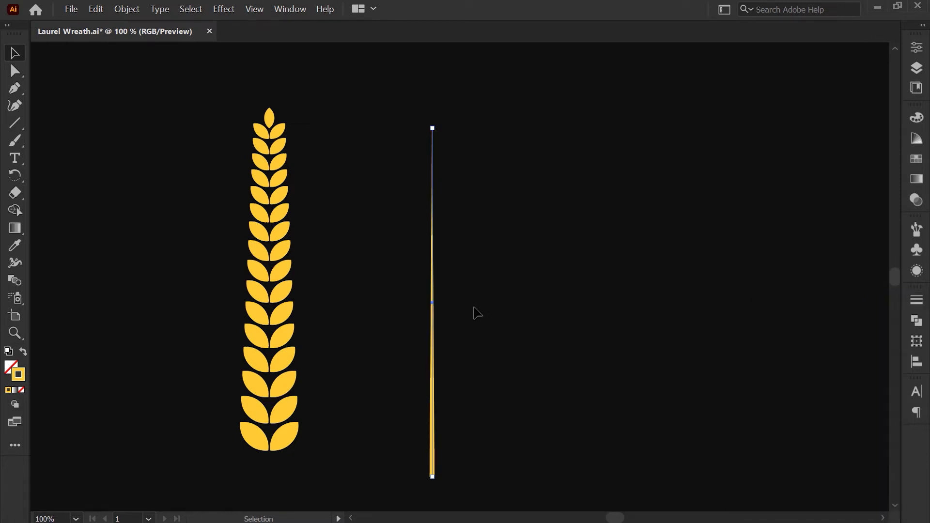
# - Center the tapered line on the wheat, extend it below the leaves, and select all the wheat
pyautogui.moveTo(433, 311); pyautogui.dragTo(270, 297)
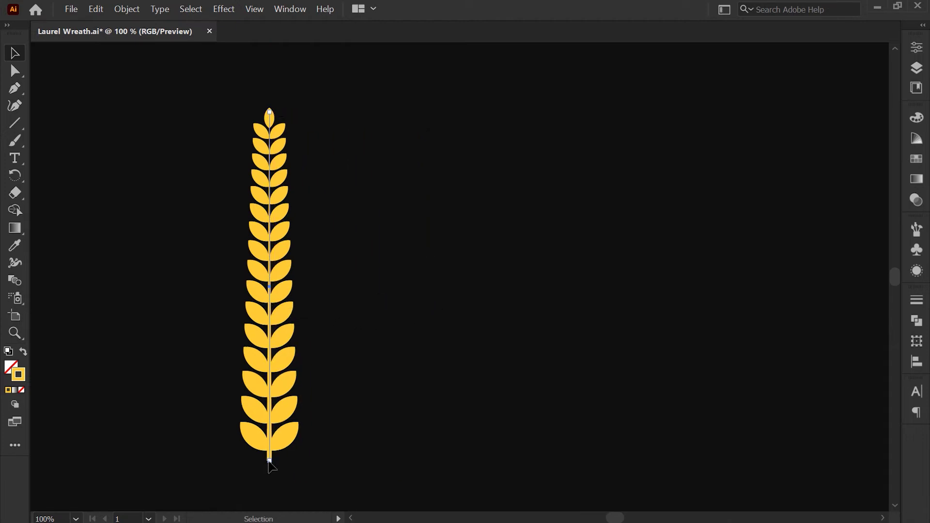
pyautogui.moveTo(269, 461); pyautogui.dragTo(270, 480)
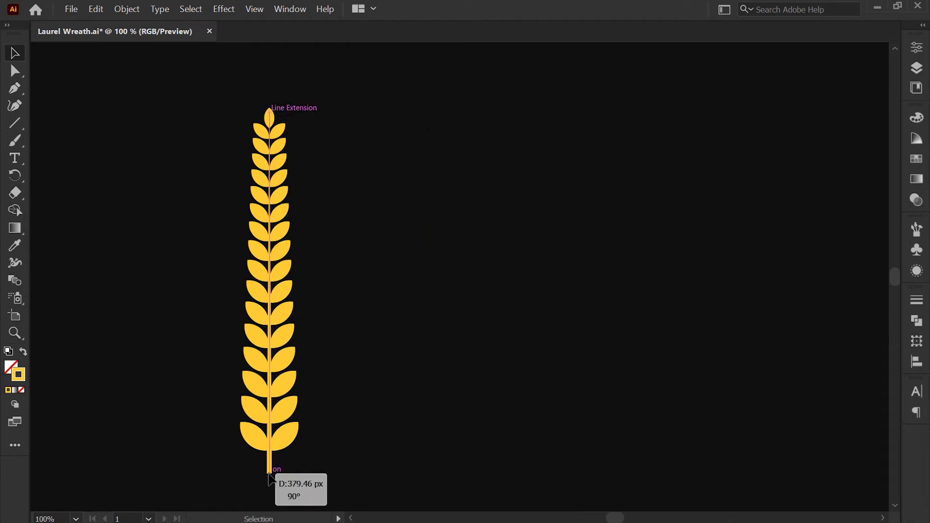
pyautogui.click(387, 425)
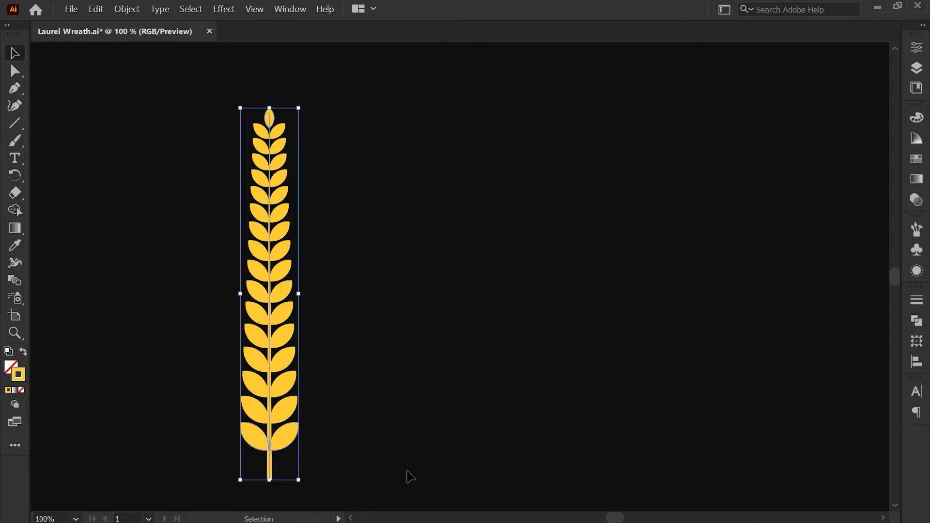
pyautogui.moveTo(189, 98); pyautogui.dragTo(348, 388)
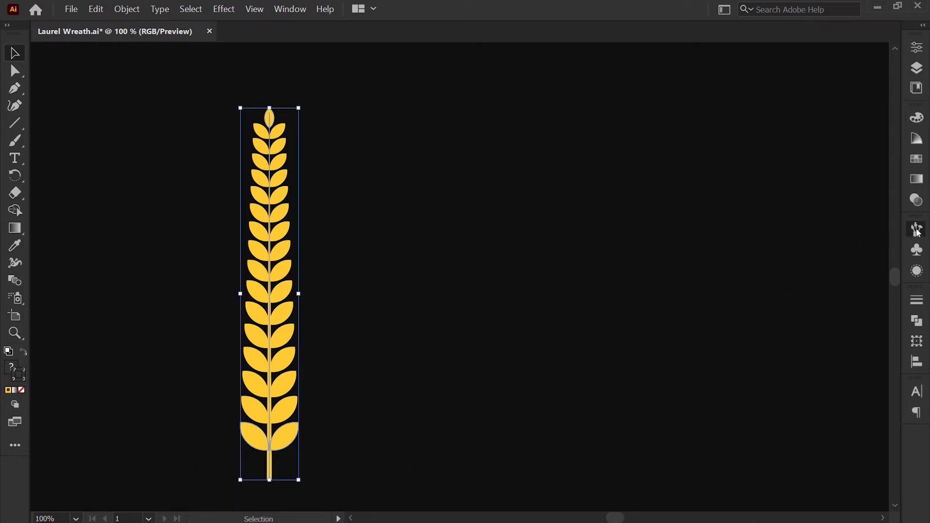
# - Save the selected wheat as a new Art Brush with an upward direction
pyautogui.click(916, 232)
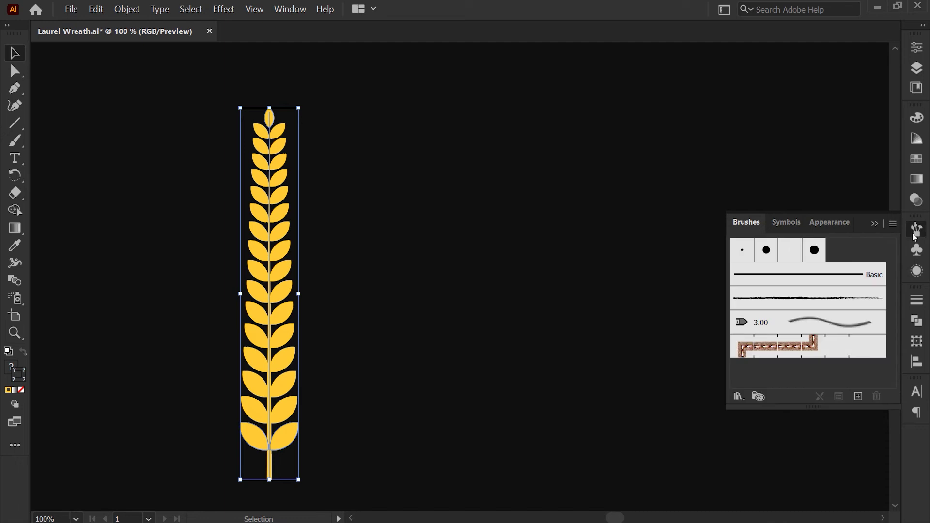
pyautogui.click(861, 397)
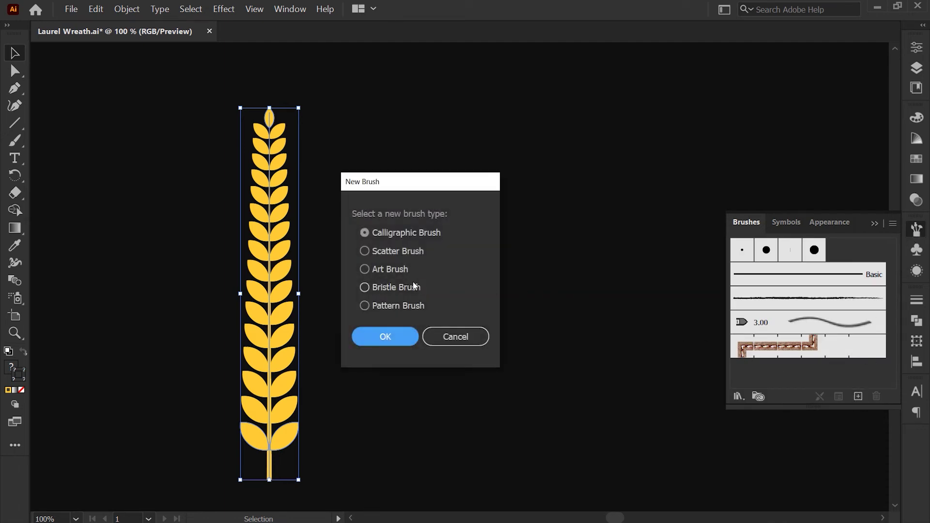
pyautogui.click(390, 270)
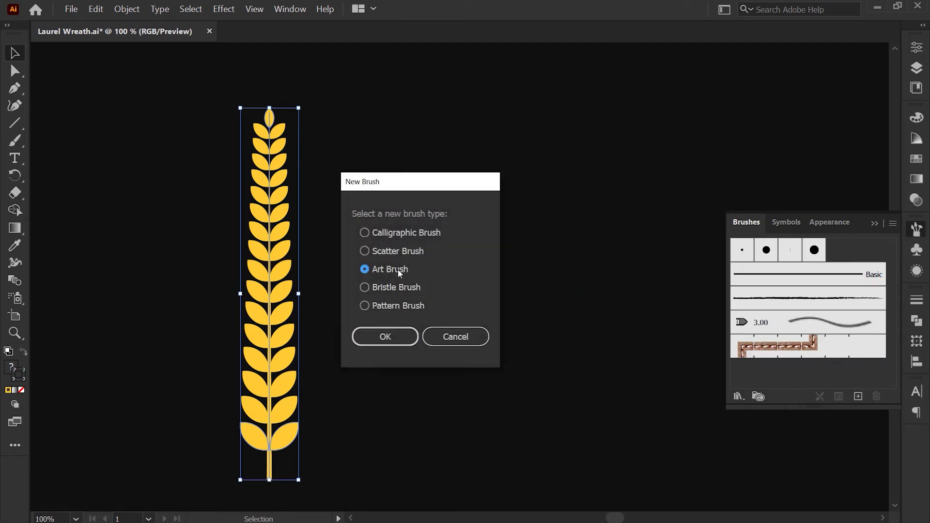
pyautogui.click(406, 337)
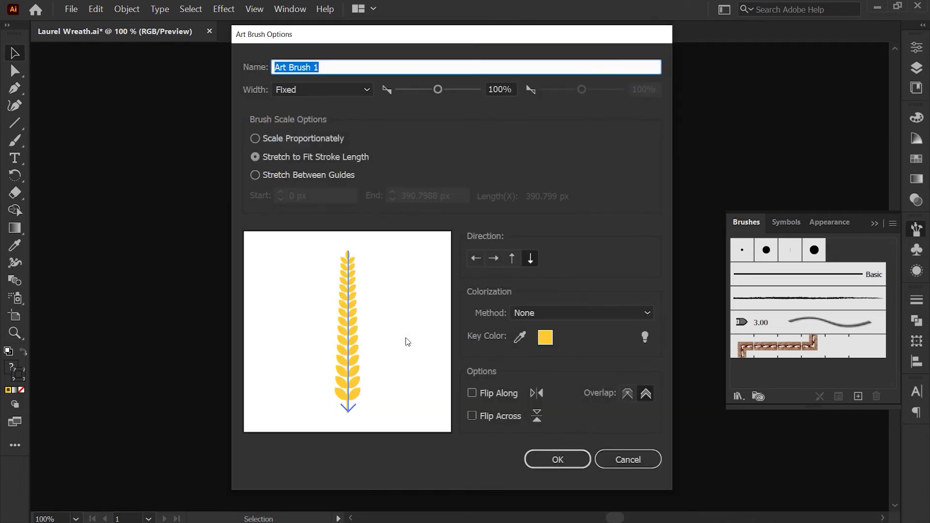
pyautogui.click(513, 263)
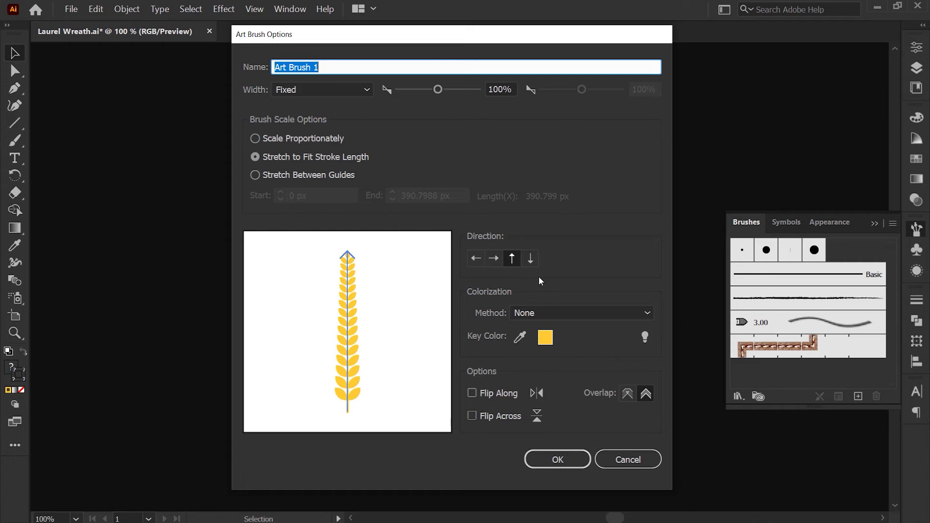
pyautogui.click(577, 457)
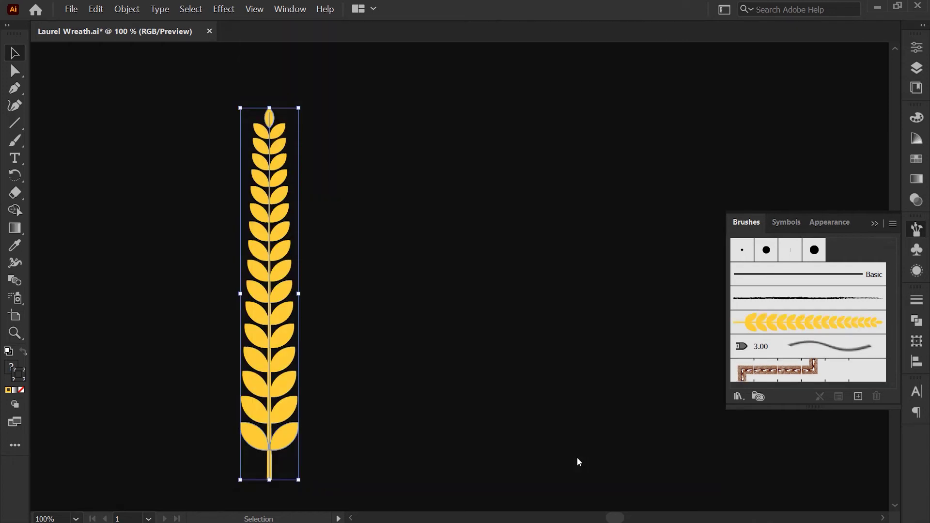
pyautogui.click(875, 224)
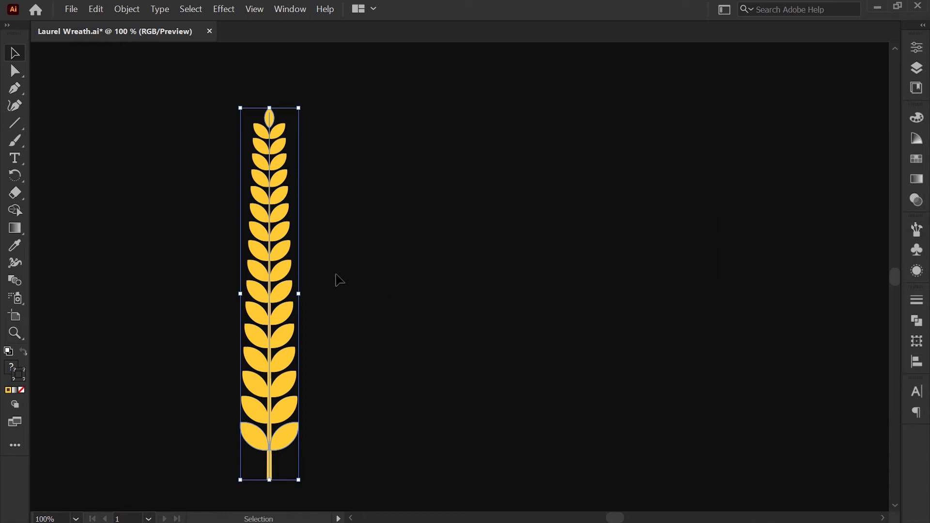
# - Delete the wheat and turn a large new circle into a left half-circle arc
pyautogui.press('Delete')
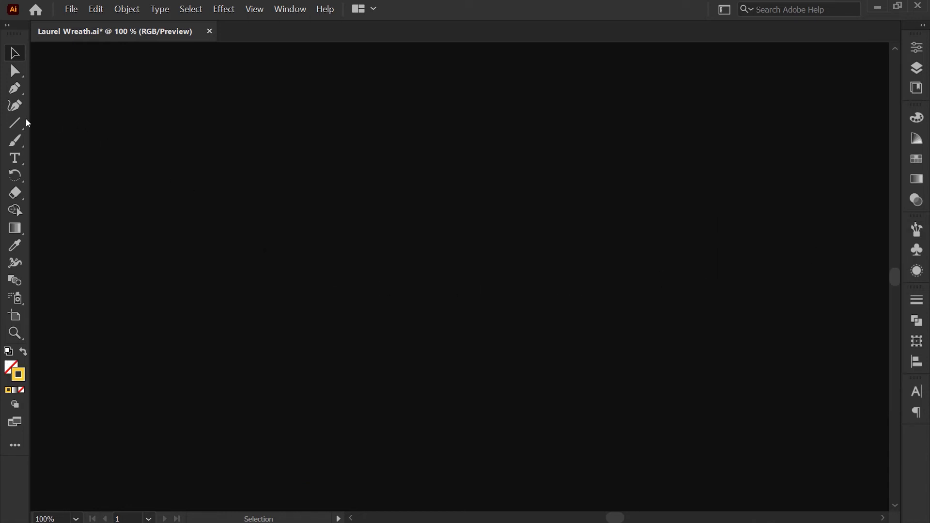
pyautogui.moveTo(19, 121); pyautogui.dragTo(71, 138)
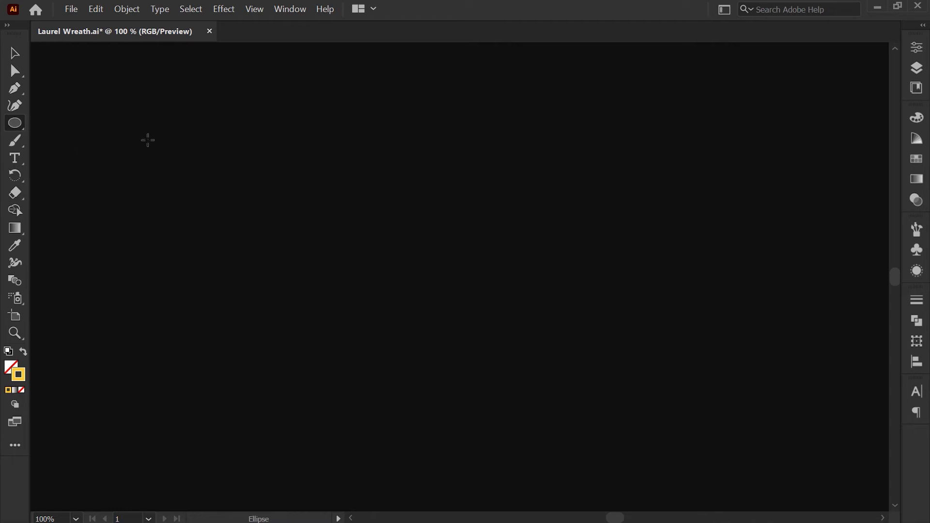
pyautogui.moveTo(140, 121); pyautogui.dragTo(427, 421)
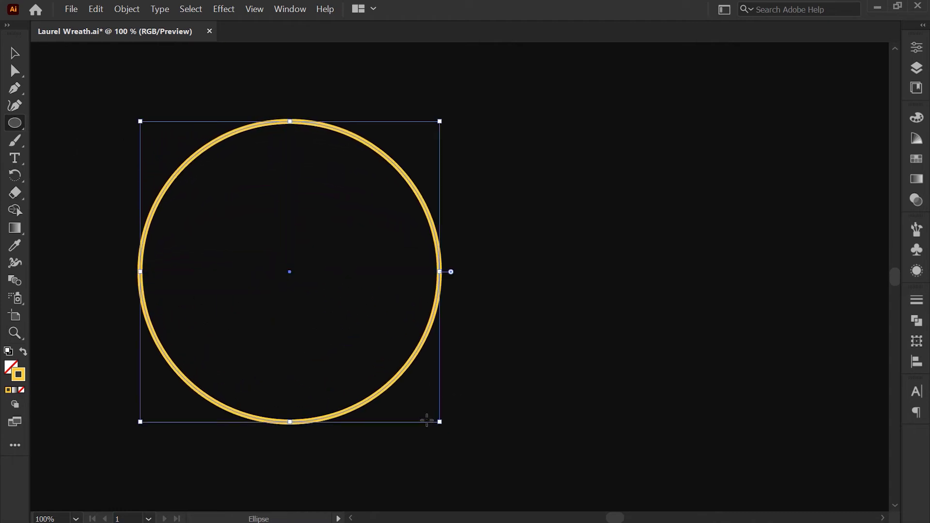
pyautogui.press('v')
pyautogui.click(21, 75)
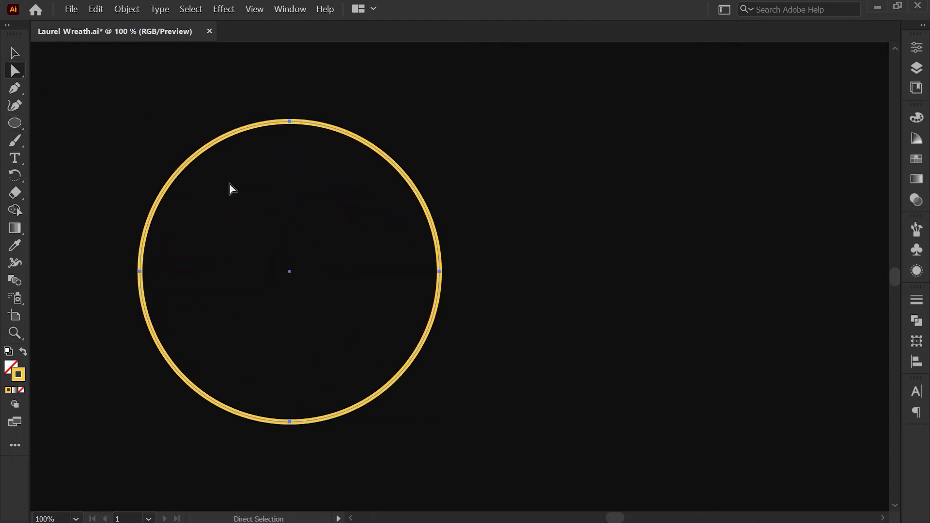
pyautogui.moveTo(464, 254); pyautogui.dragTo(429, 293)
pyautogui.press('Delete')
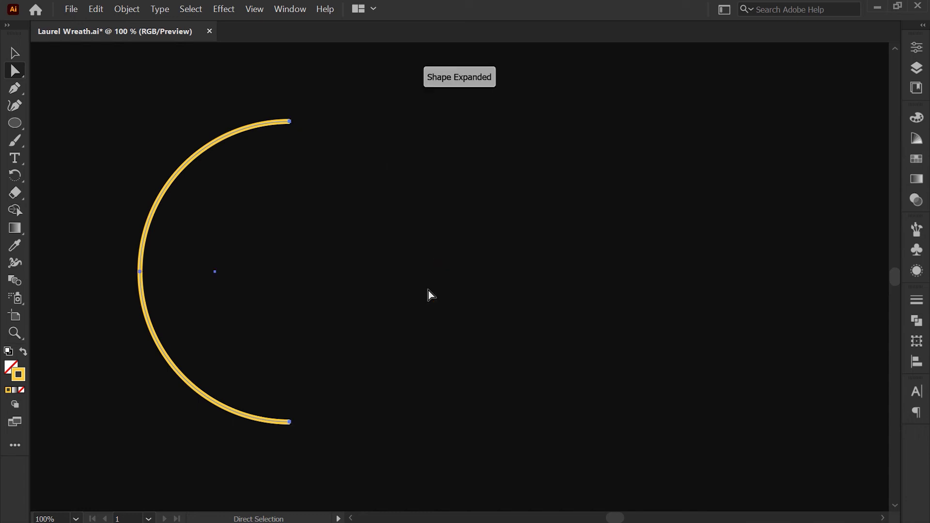
pyautogui.press('v')
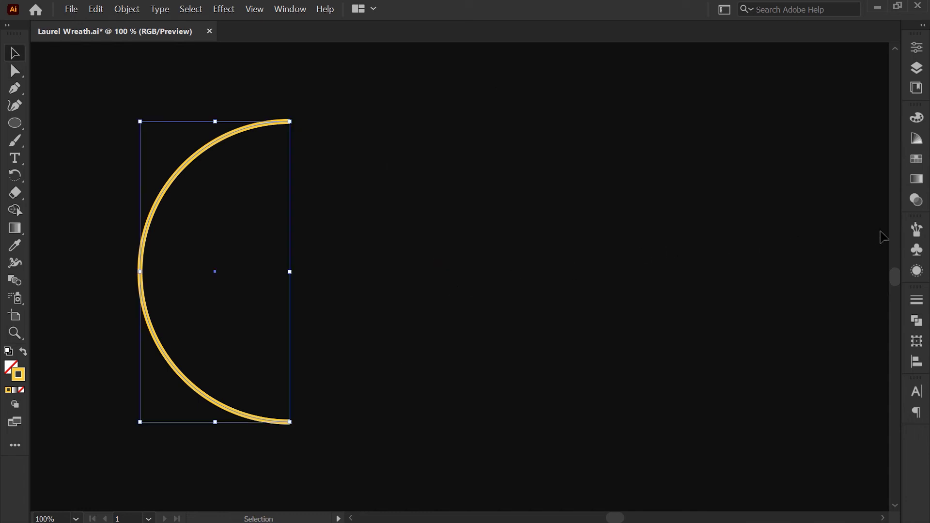
# - Apply the wheat art brush to the arc and drag a copy to the right
pyautogui.click(917, 230)
pyautogui.click(850, 323)
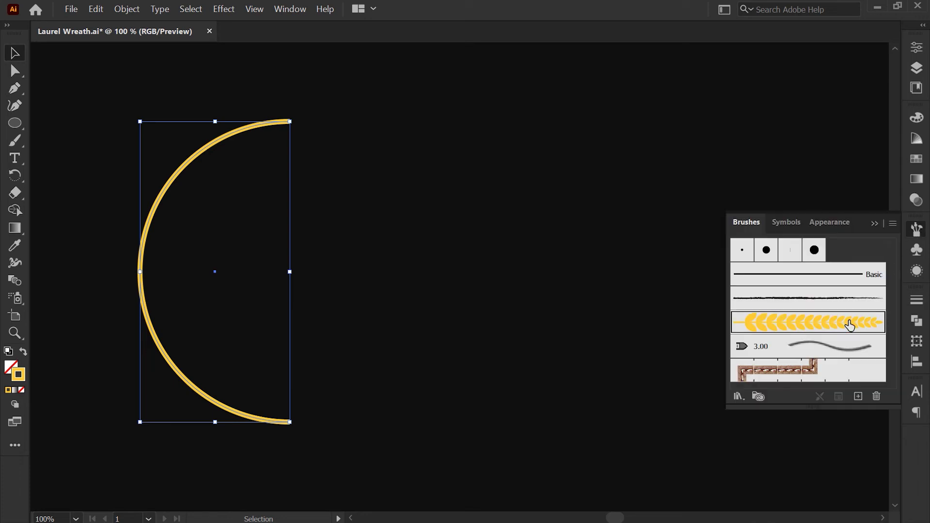
pyautogui.click(876, 224)
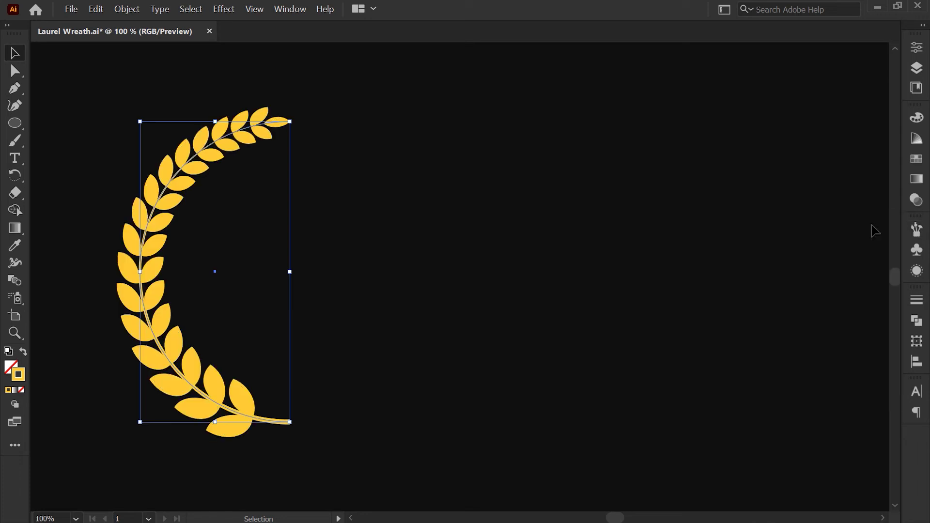
pyautogui.click(615, 300)
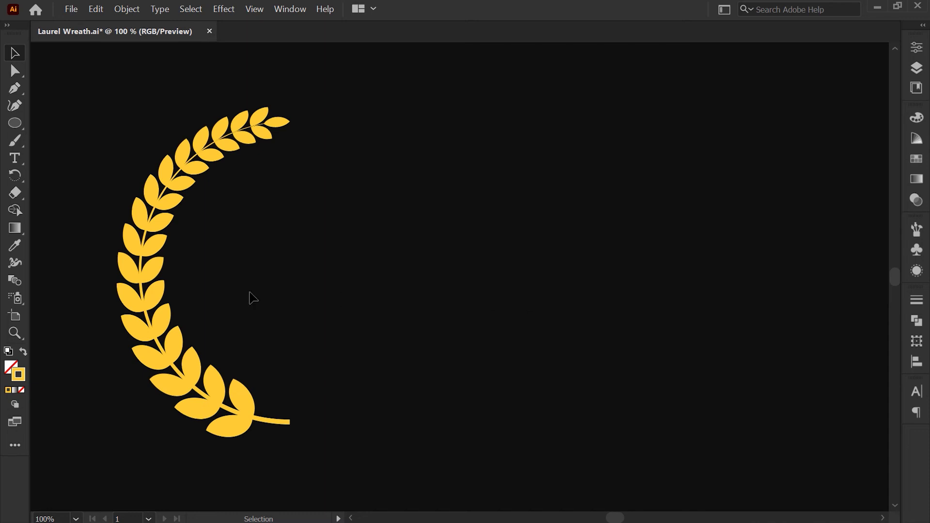
pyautogui.moveTo(143, 282); pyautogui.dragTo(347, 282)
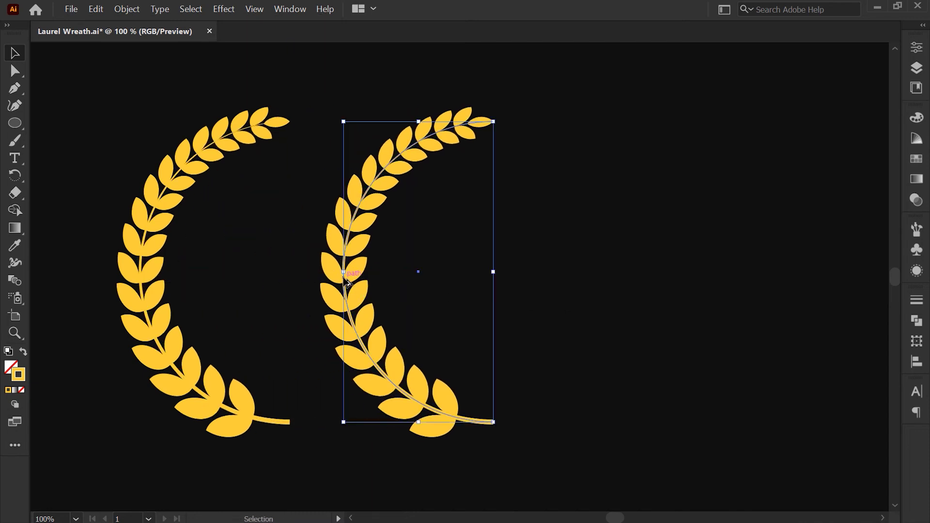
# - Flip the copied branch horizontally to mirror the original, then deselect it
pyautogui.click(917, 47)
pyautogui.click(833, 142)
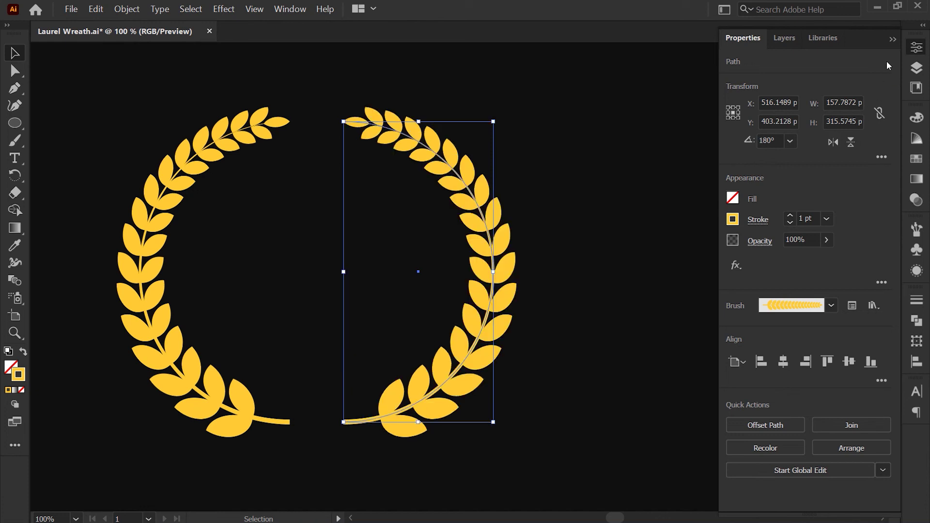
pyautogui.click(893, 40)
pyautogui.click(678, 244)
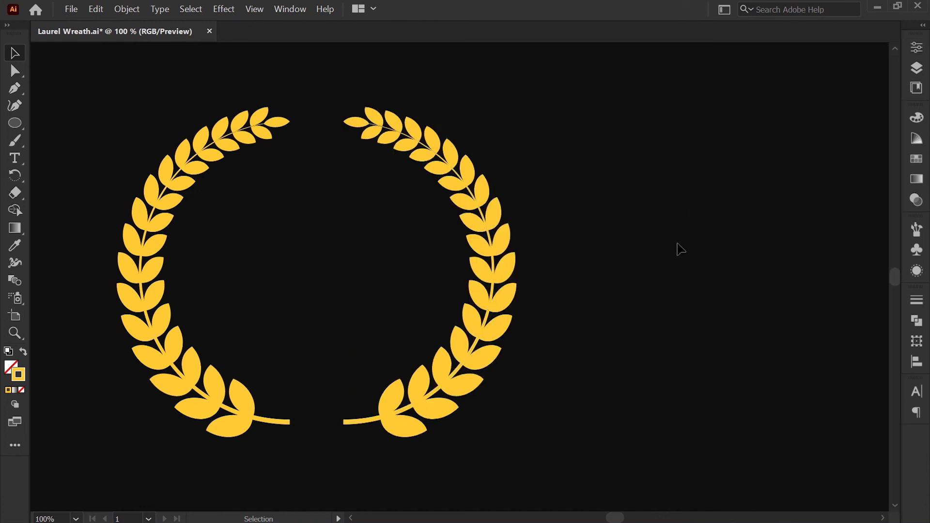